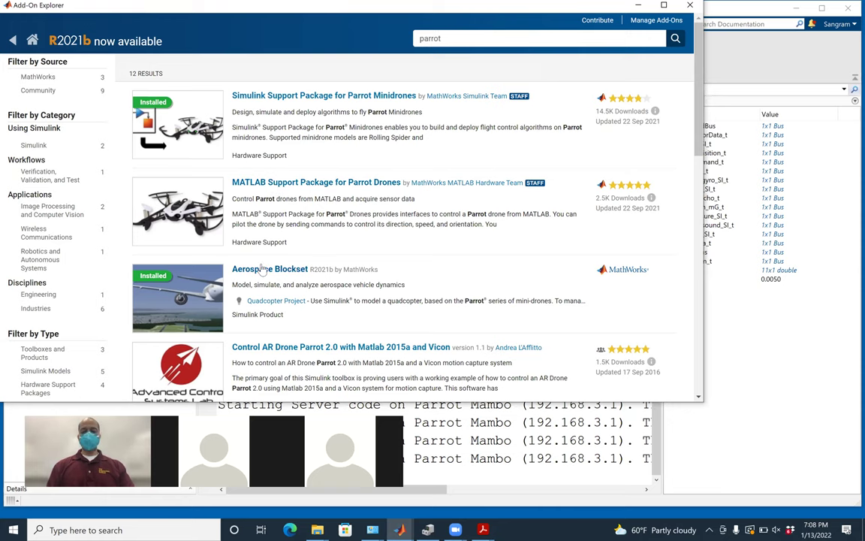
Search the add-on library for UAV and look through the listed toolboxes and support packages.
{"action": "left_click_drag", "start_coordinate": [699, 141], "coordinate": [573, 126]}
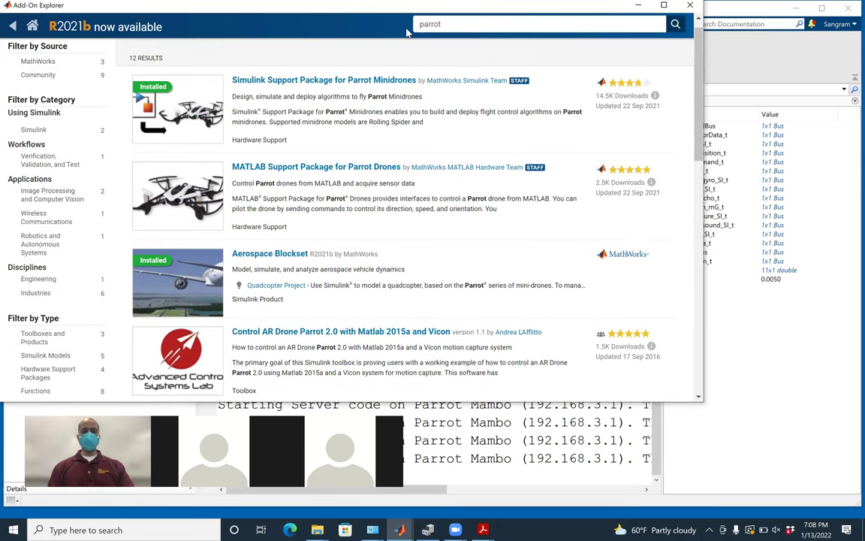
{"action": "left_click", "coordinate": [456, 28]}
{"action": "key", "text": "BackSpace"}
{"action": "key", "text": "BackSpace"}
{"action": "key", "text": "BackSpace"}
{"action": "key", "text": "BackSpace"}
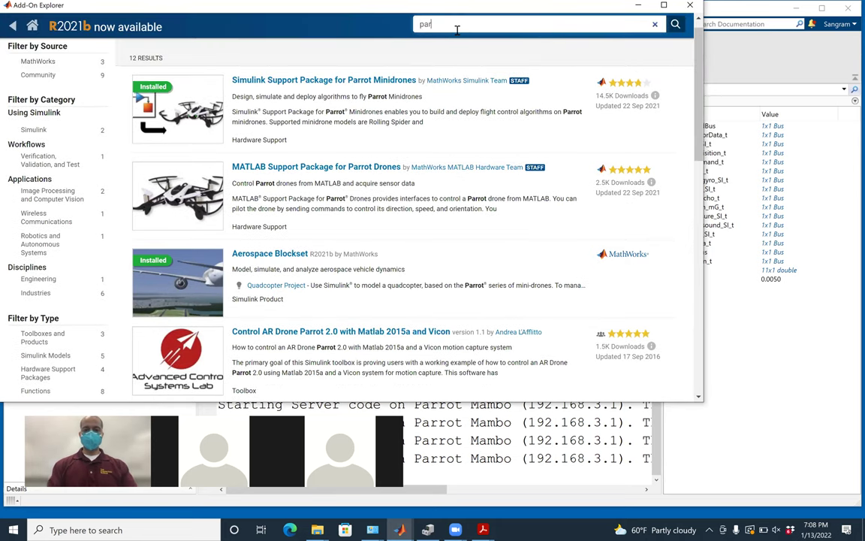
{"action": "type", "text": "UAV"}
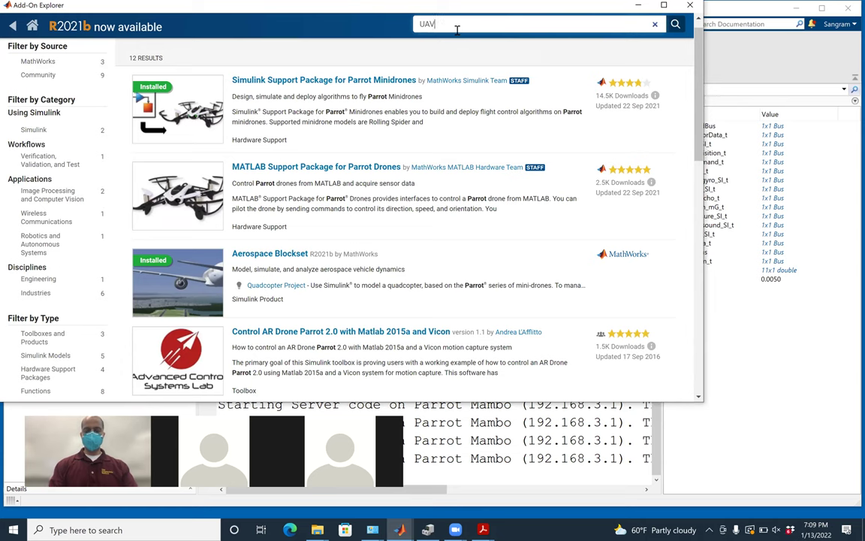
{"action": "key", "text": "Return"}
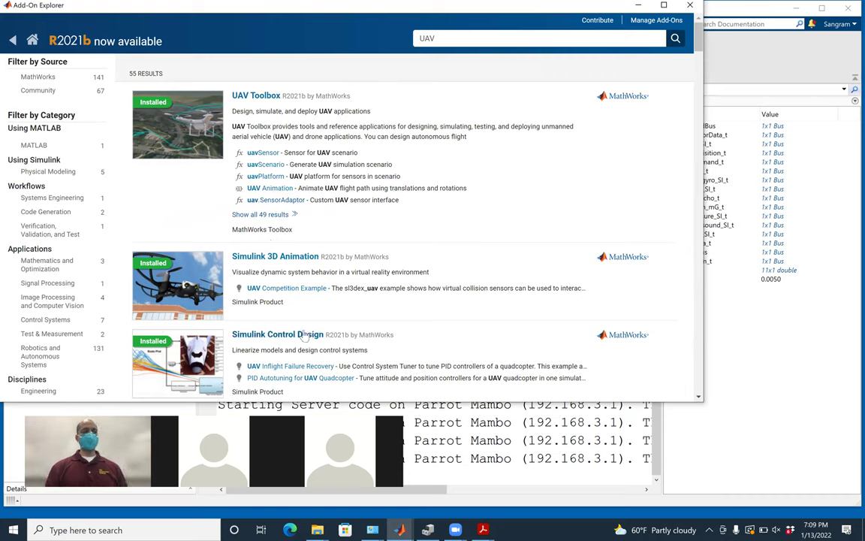
{"action": "left_click_drag", "start_coordinate": [698, 41], "coordinate": [698, 89]}
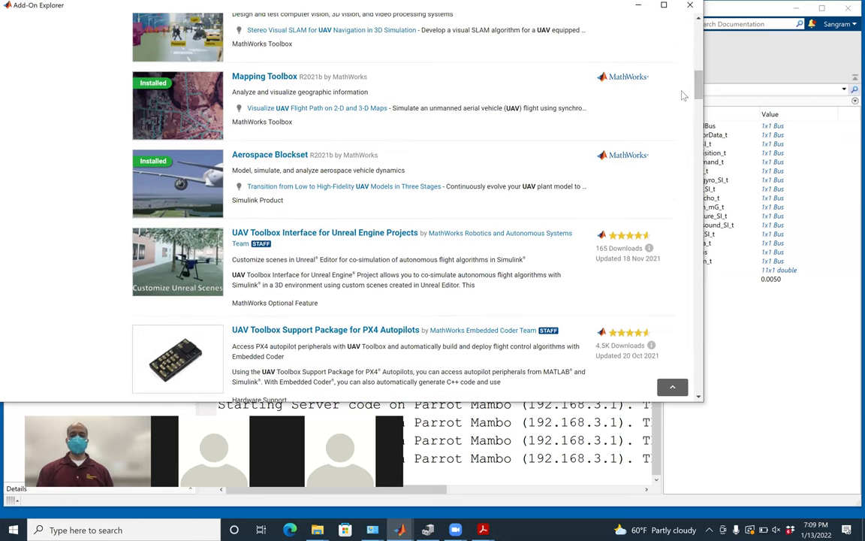
{"action": "left_click_drag", "start_coordinate": [698, 95], "coordinate": [698, 116]}
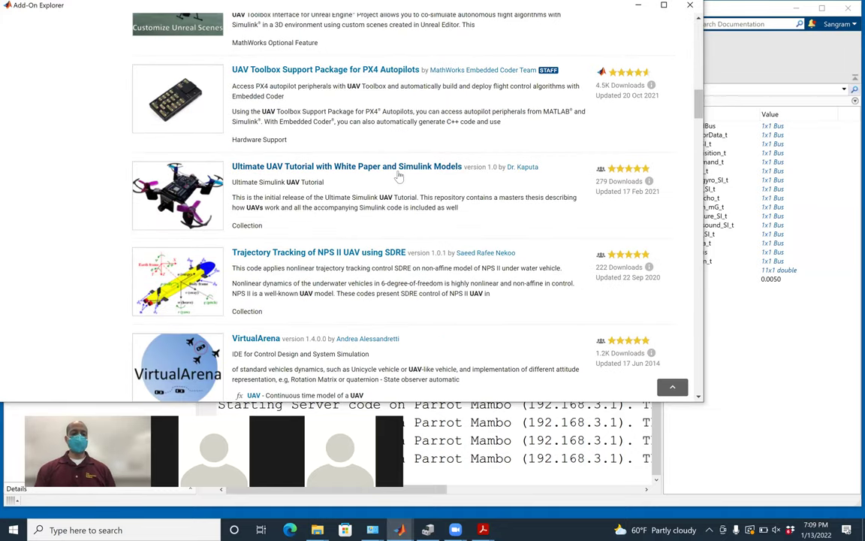
{"action": "left_click_drag", "start_coordinate": [699, 109], "coordinate": [688, 11]}
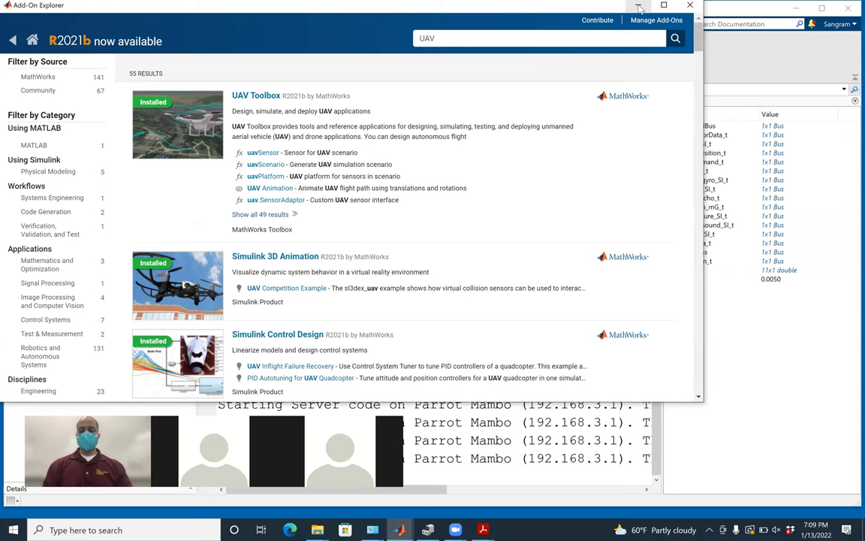
Minimize the add-on library and start the hardware setup of the installed Simulink Support Package for Parrot Minidrones from the add-on manager.
{"action": "left_click", "coordinate": [639, 8]}
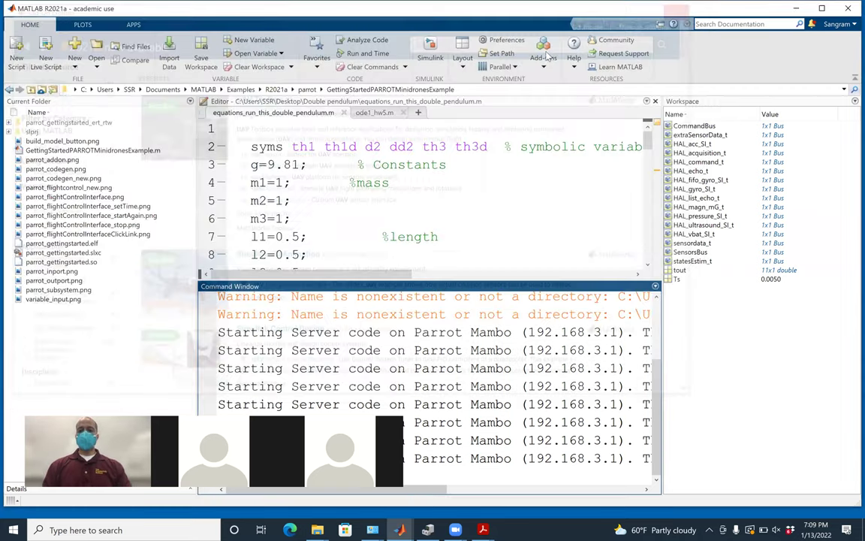
{"action": "left_click", "coordinate": [545, 60]}
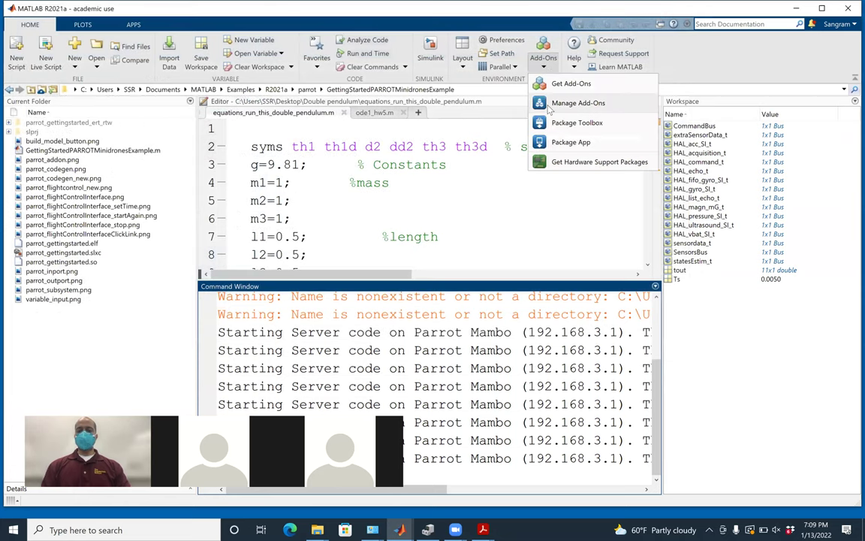
{"action": "left_click", "coordinate": [578, 103]}
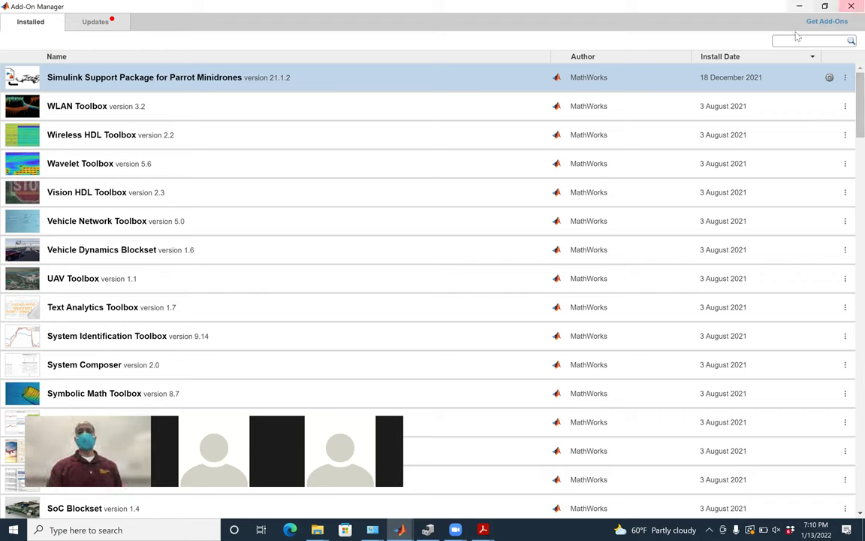
{"action": "left_click", "coordinate": [830, 78]}
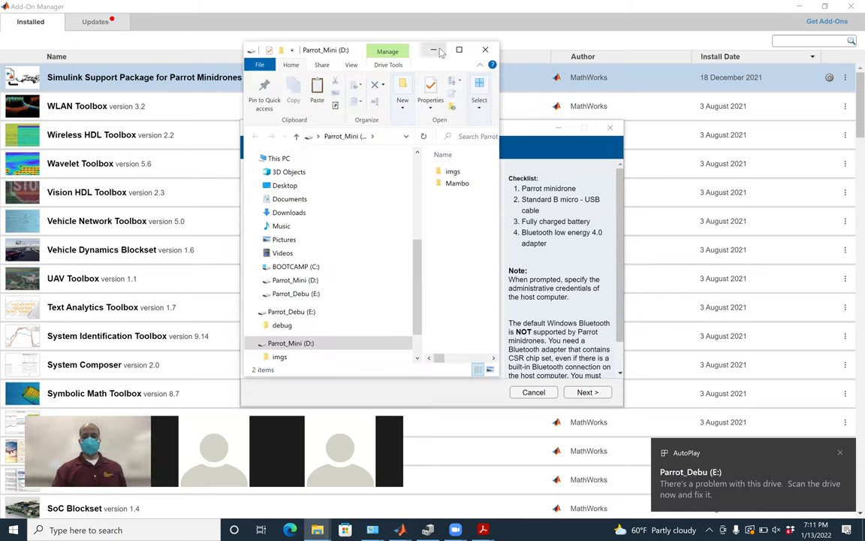
Run the detection of the USB-connected minidrone in the hardware setup, minimizing the Parrot drive windows.
{"action": "left_click", "coordinate": [438, 51]}
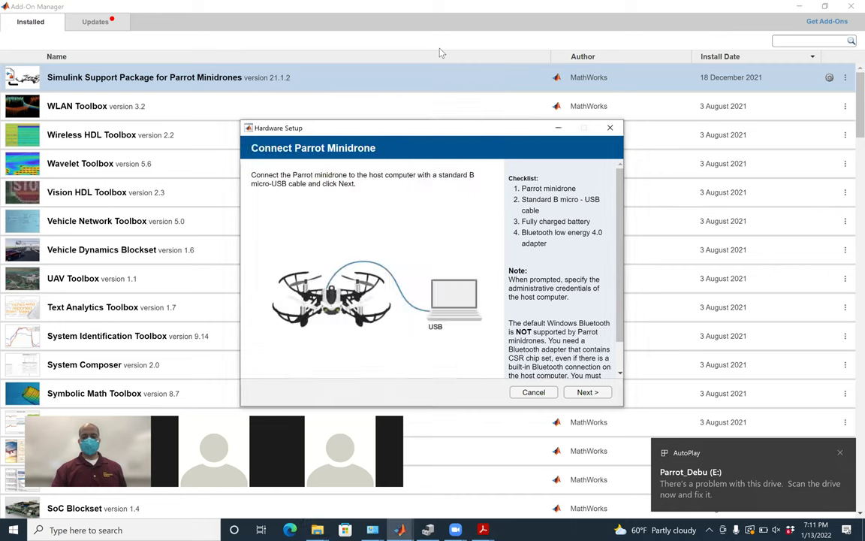
{"action": "left_click", "coordinate": [588, 393]}
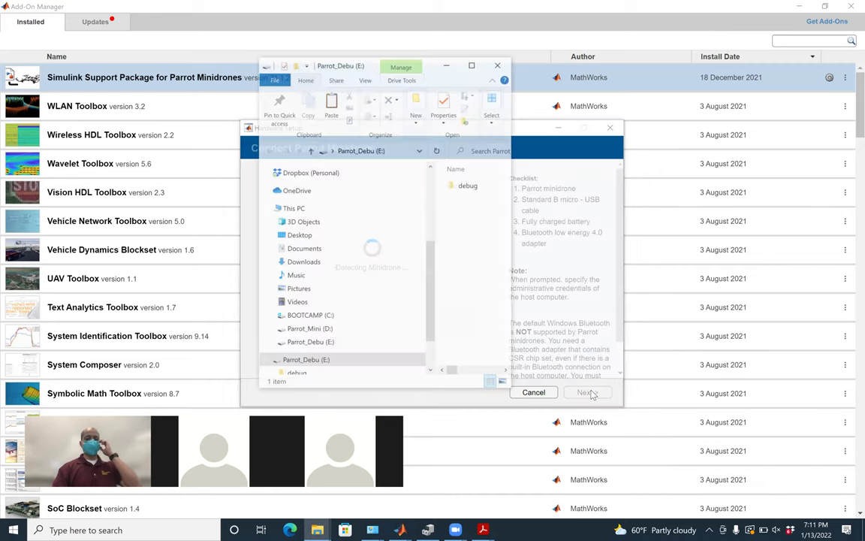
{"action": "left_click", "coordinate": [446, 65]}
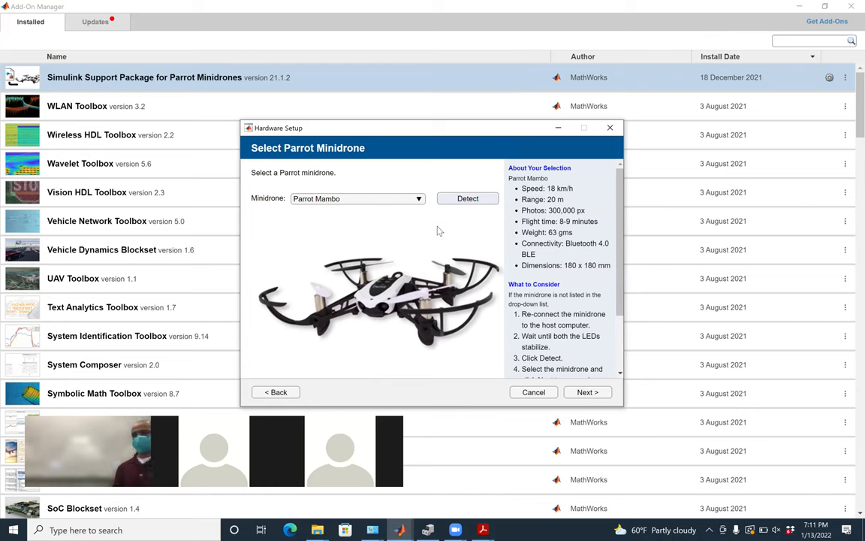
Accept Parrot Mambo as the minidrone and advance past the firmware update to the Connect to Parrot Mambo page.
{"action": "left_click", "coordinate": [587, 393]}
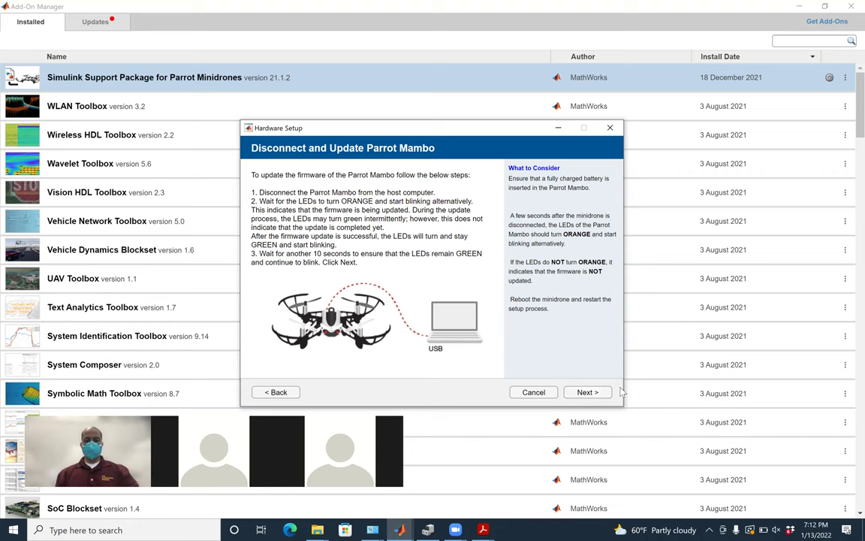
{"action": "left_click", "coordinate": [598, 396]}
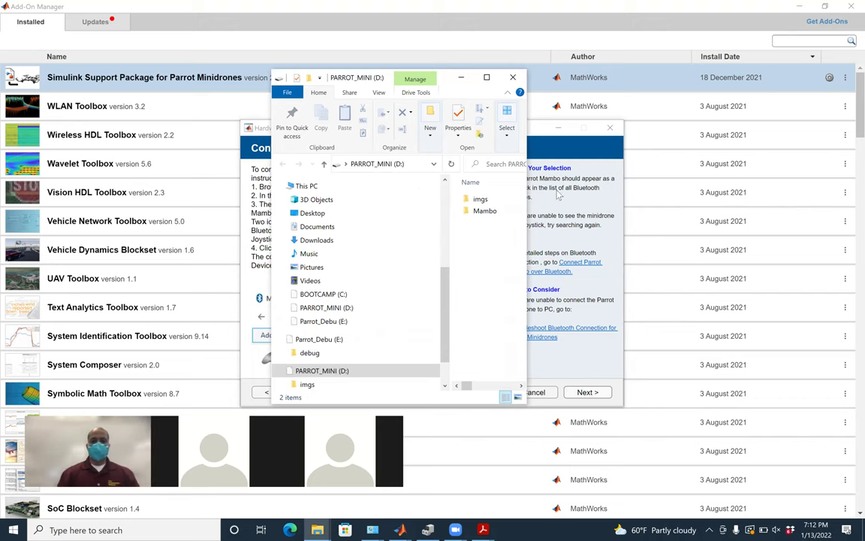
{"action": "left_click", "coordinate": [461, 80]}
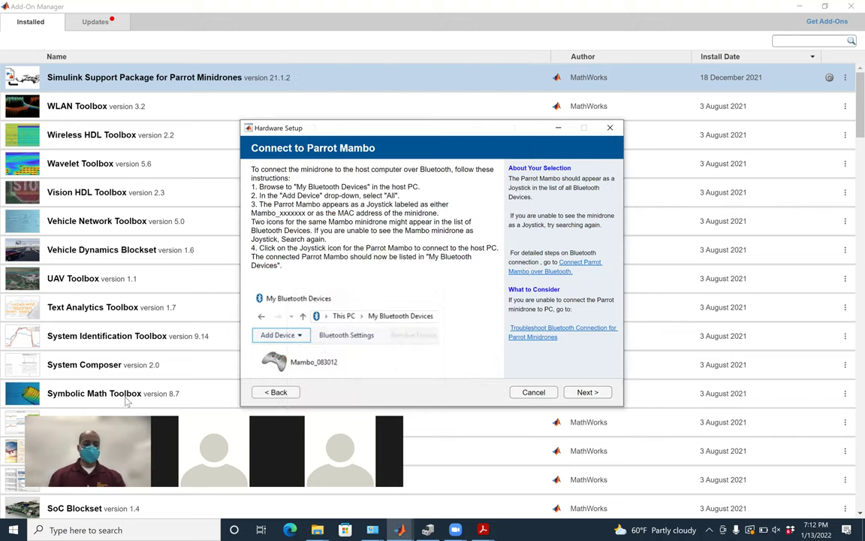
Open Windows Device Manager and expand the Other devices, Portable Devices and Network adapters categories.
{"action": "left_click", "coordinate": [73, 529]}
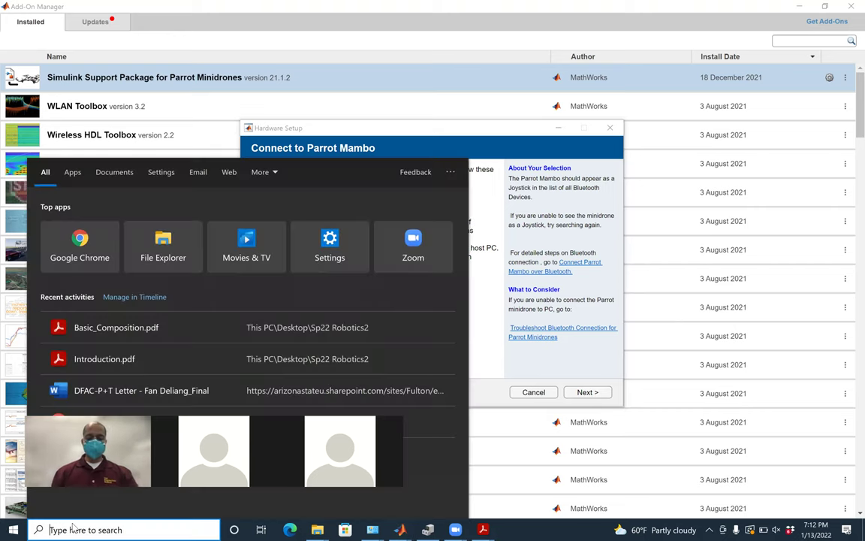
{"action": "type", "text": "device"}
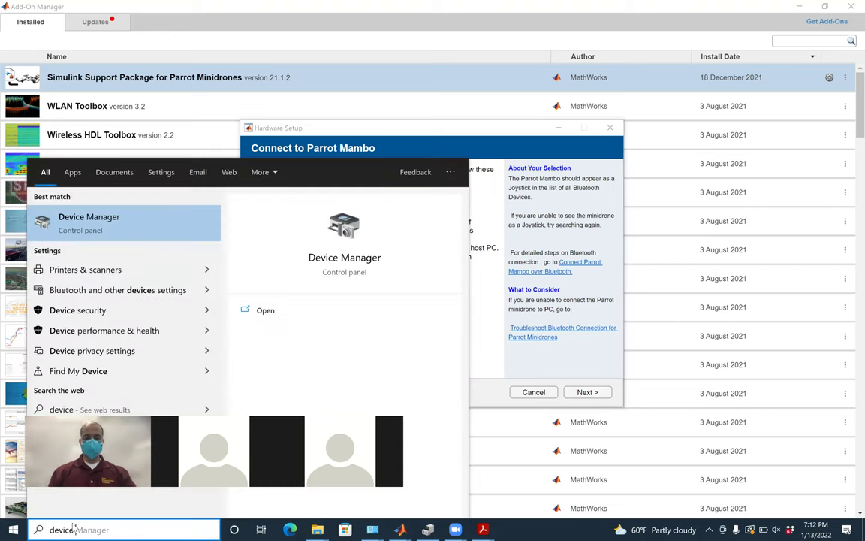
{"action": "key", "text": "Return"}
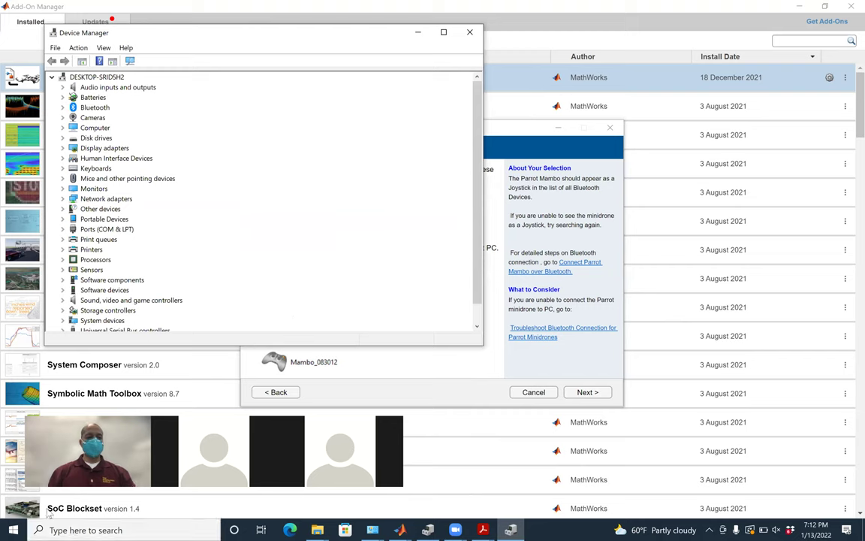
{"action": "left_click", "coordinate": [63, 209]}
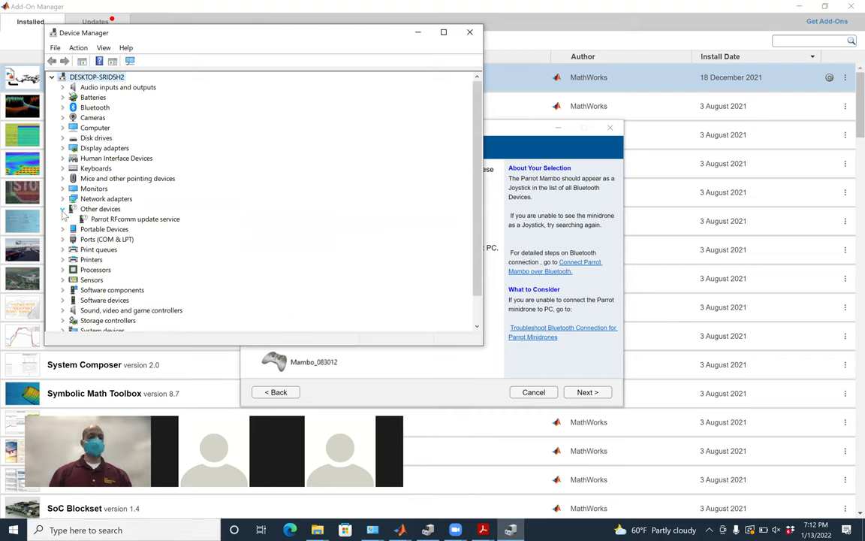
{"action": "left_click", "coordinate": [63, 229]}
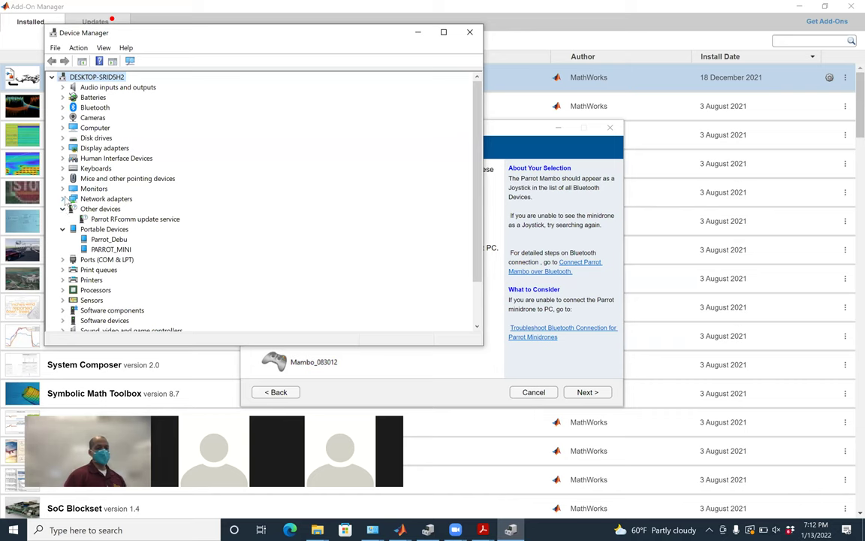
{"action": "left_click", "coordinate": [63, 198]}
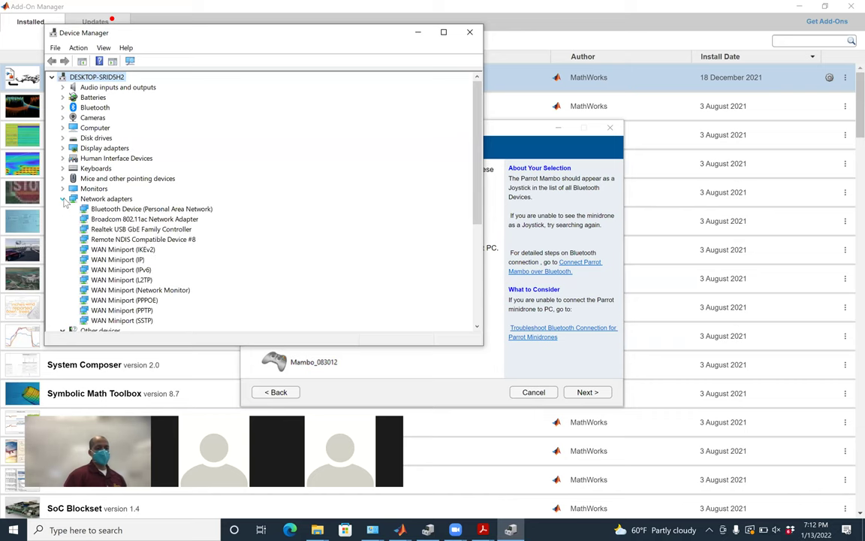
Uninstall the Remote NDIS Compatible Device #8 network adapter.
{"action": "left_click", "coordinate": [159, 239]}
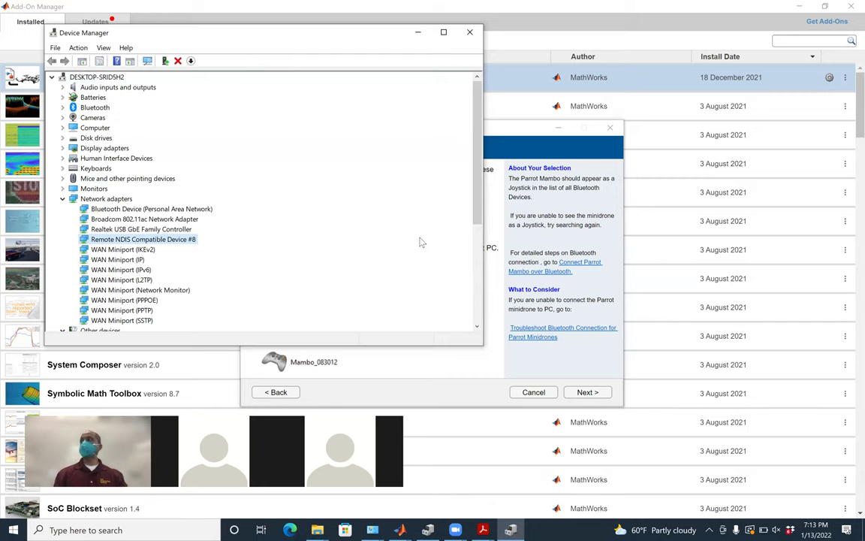
{"action": "left_click_drag", "start_coordinate": [477, 211], "coordinate": [476, 230]}
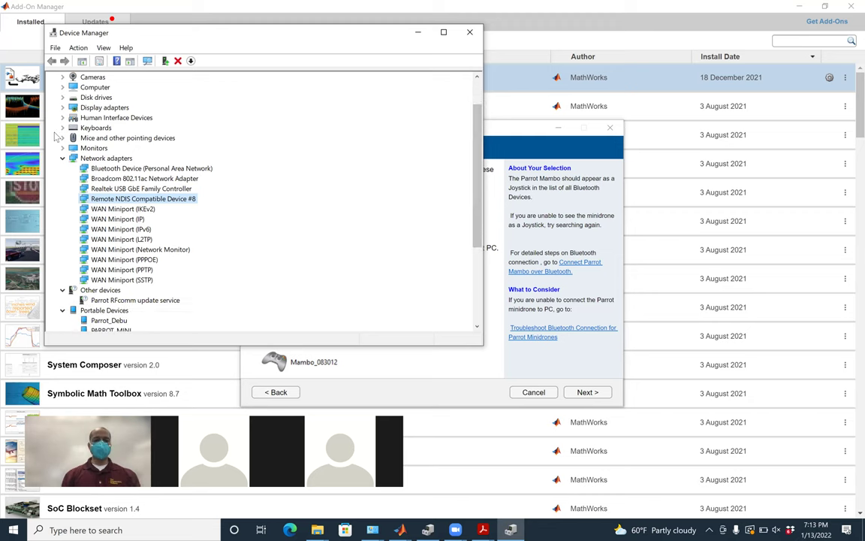
{"action": "right_click", "coordinate": [190, 203]}
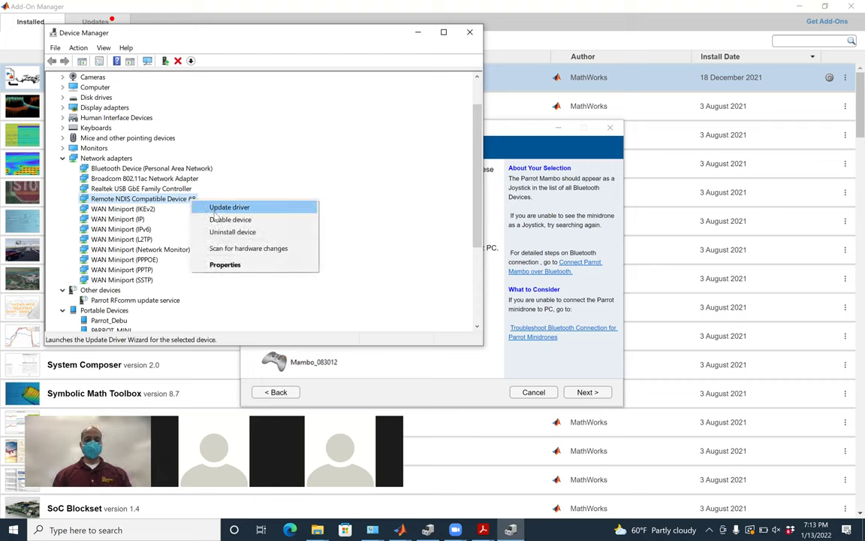
{"action": "left_click", "coordinate": [222, 232]}
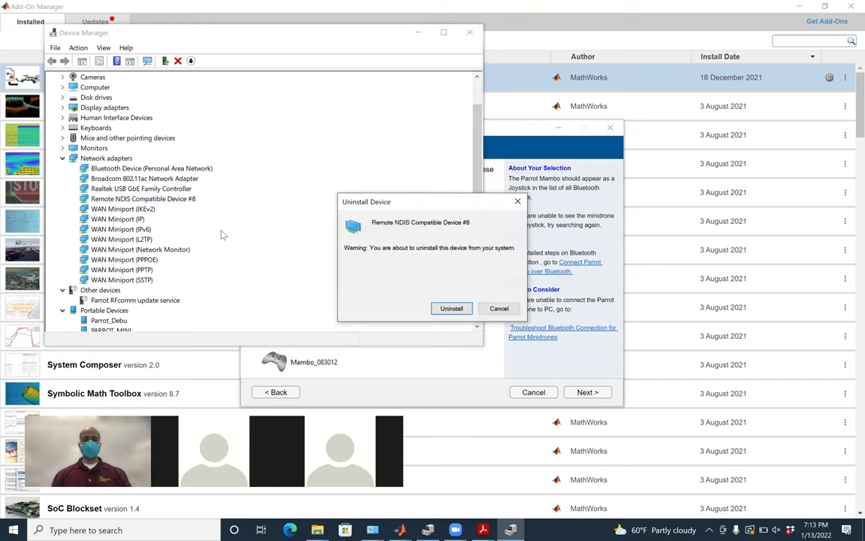
{"action": "left_click", "coordinate": [450, 308]}
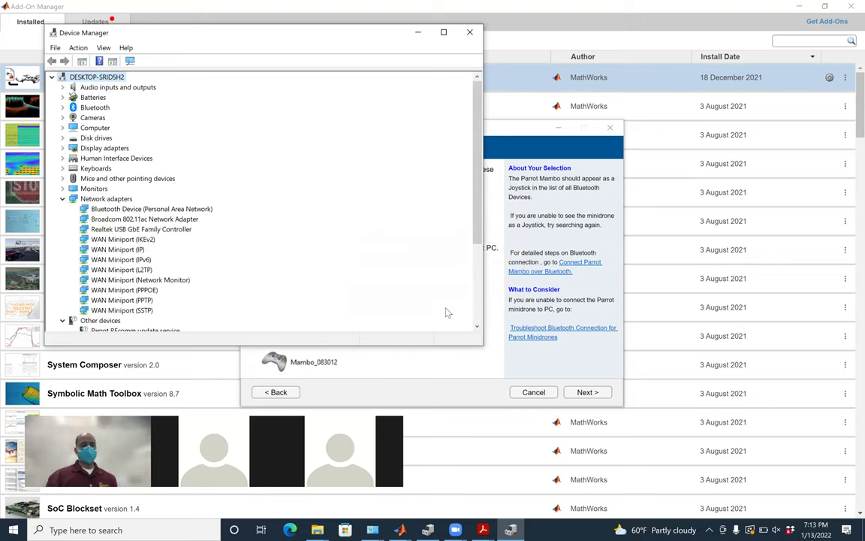
Begin a manual driver update for the RNDIS device under Other devices, choosing from the available drivers with Network adapters as the device type.
{"action": "left_click_drag", "start_coordinate": [478, 197], "coordinate": [426, 239]}
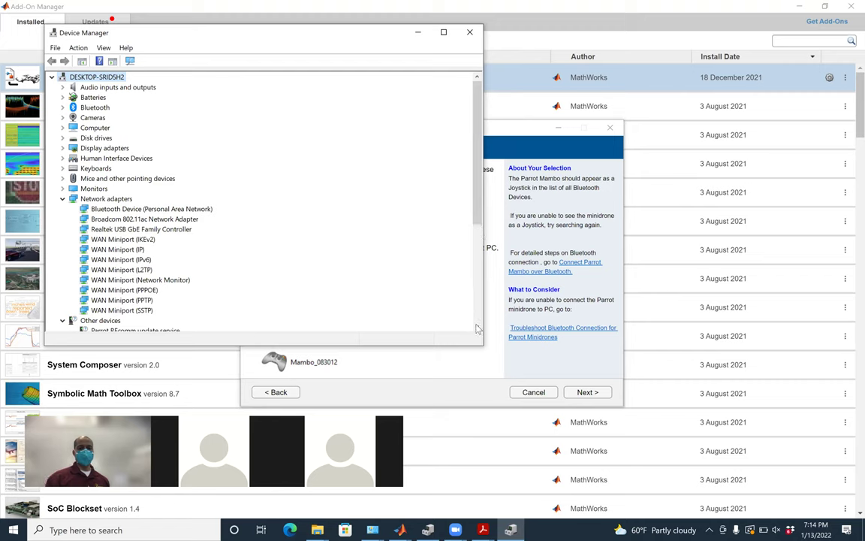
{"action": "scroll", "coordinate": [124, 241], "scroll_direction": "down", "scroll_amount": 2}
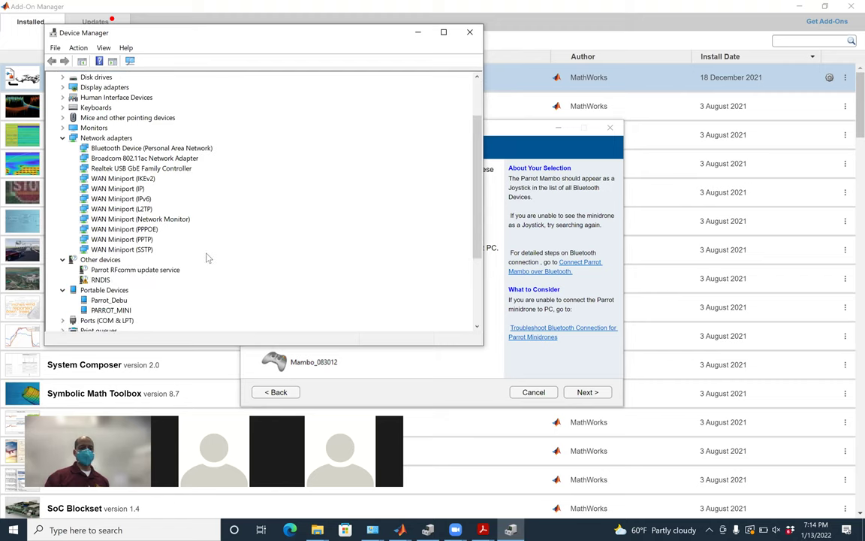
{"action": "right_click", "coordinate": [104, 281]}
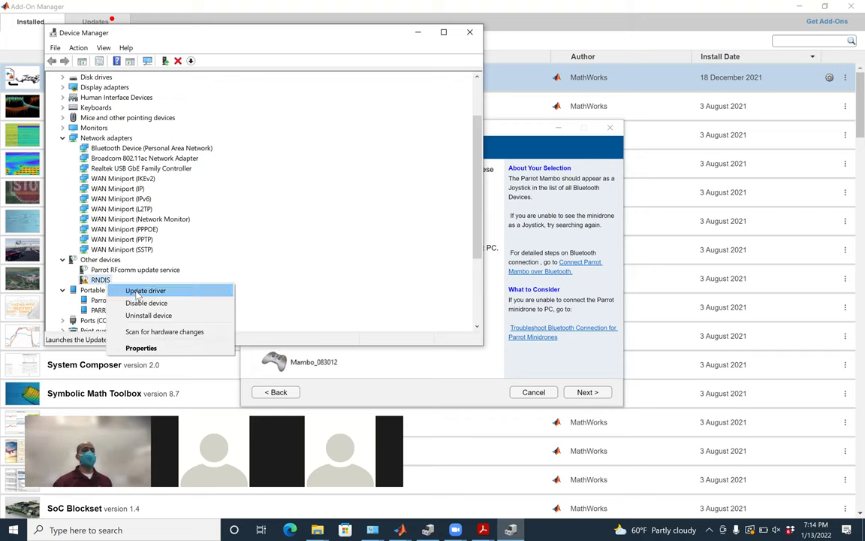
{"action": "left_click", "coordinate": [139, 292]}
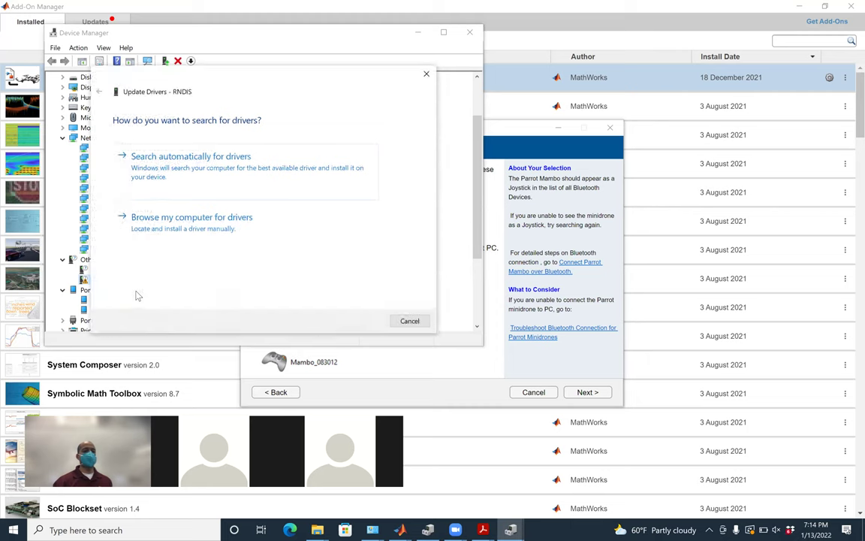
{"action": "left_click", "coordinate": [193, 222]}
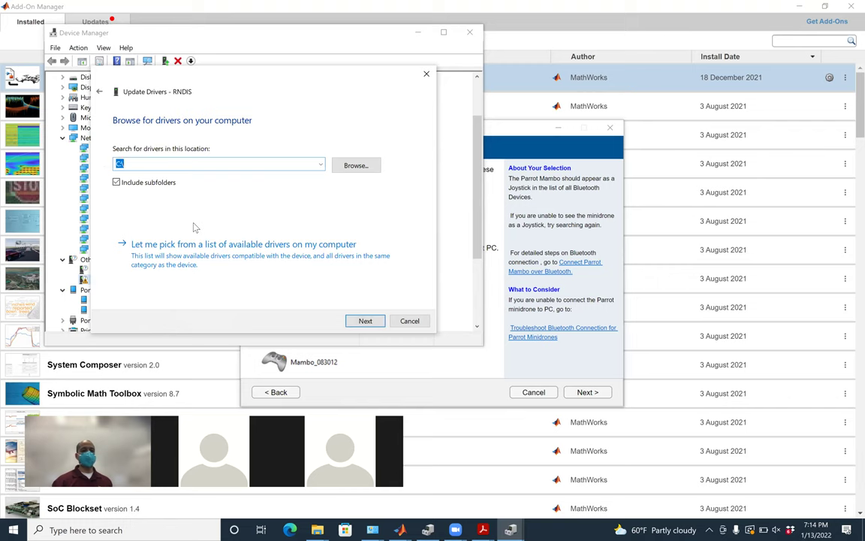
{"action": "left_click", "coordinate": [194, 244]}
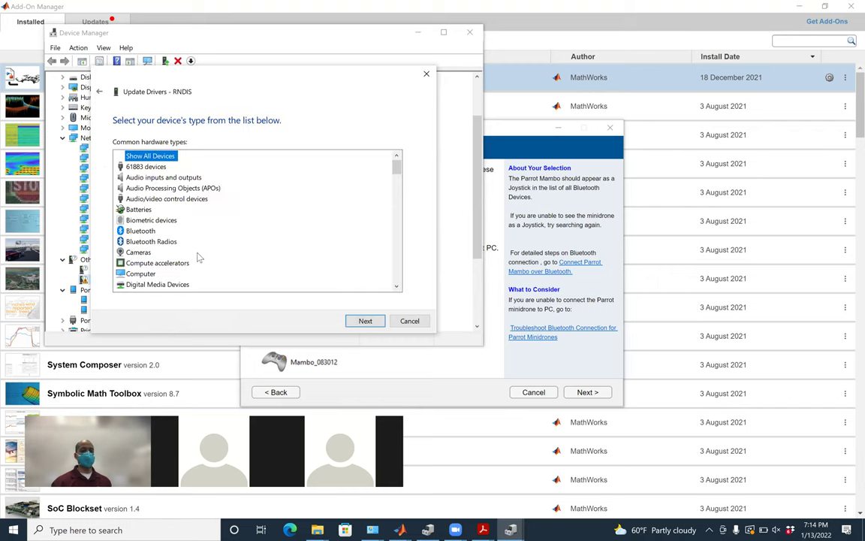
{"action": "left_click_drag", "start_coordinate": [396, 166], "coordinate": [399, 226]}
{"action": "left_click", "coordinate": [168, 276]}
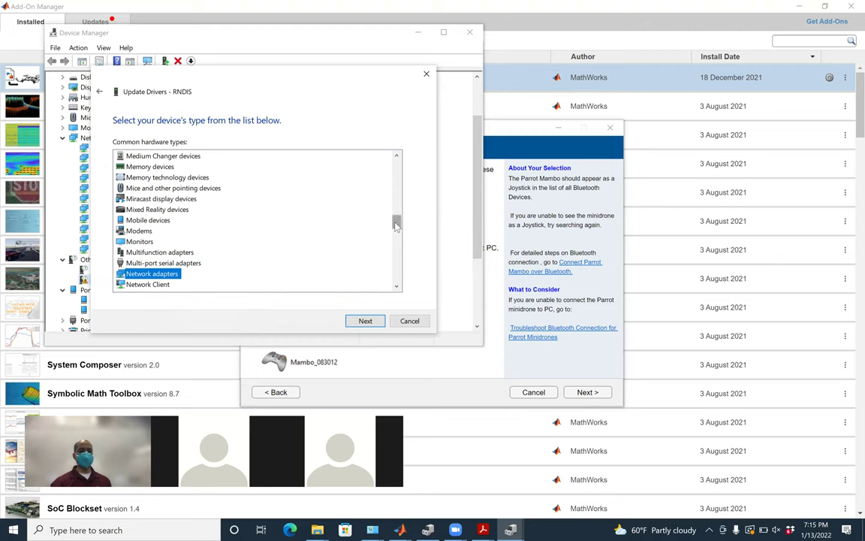
{"action": "double_click", "coordinate": [167, 275]}
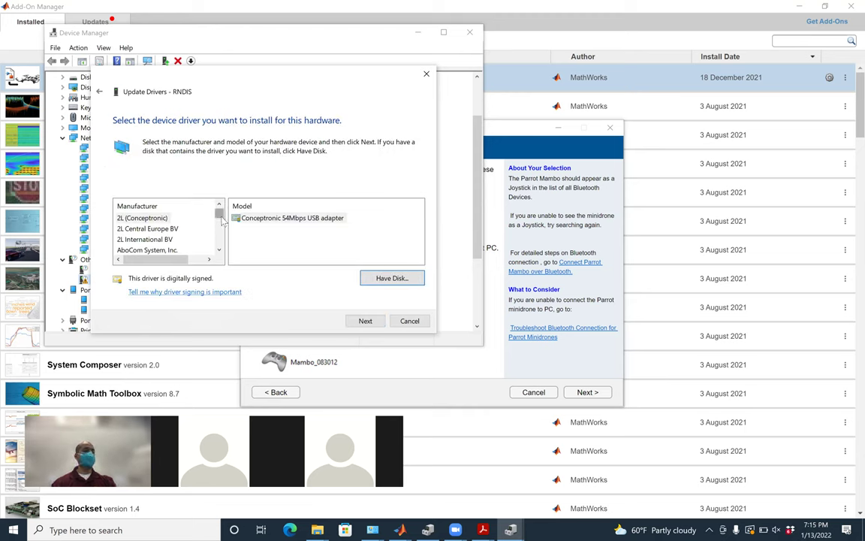
Install the Microsoft Remote NDIS Compatible Device driver, accepting the compatibility warning, and minimize Device Manager.
{"action": "left_click_drag", "start_coordinate": [219, 215], "coordinate": [222, 236]}
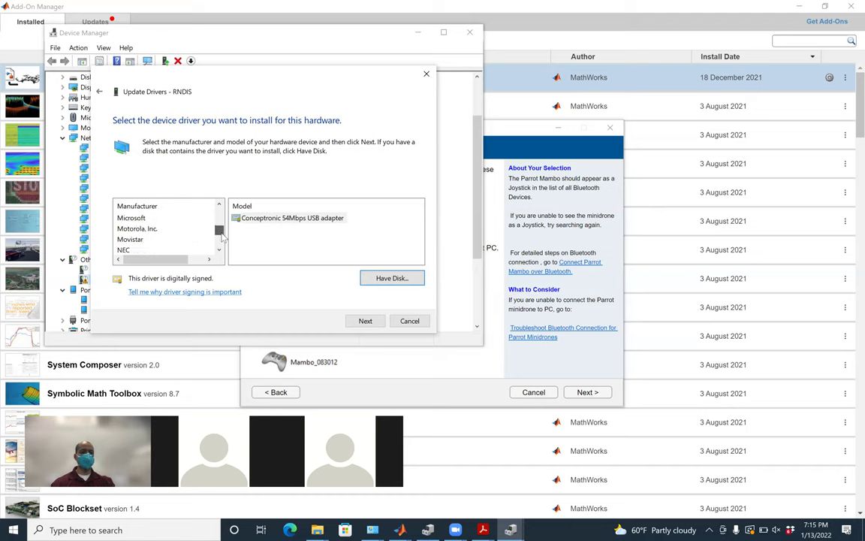
{"action": "left_click", "coordinate": [134, 218]}
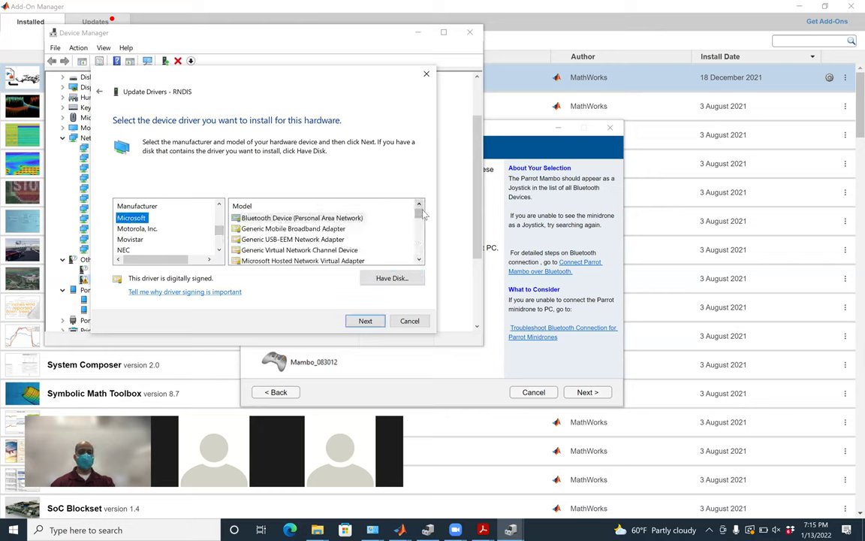
{"action": "left_click_drag", "start_coordinate": [423, 217], "coordinate": [422, 237]}
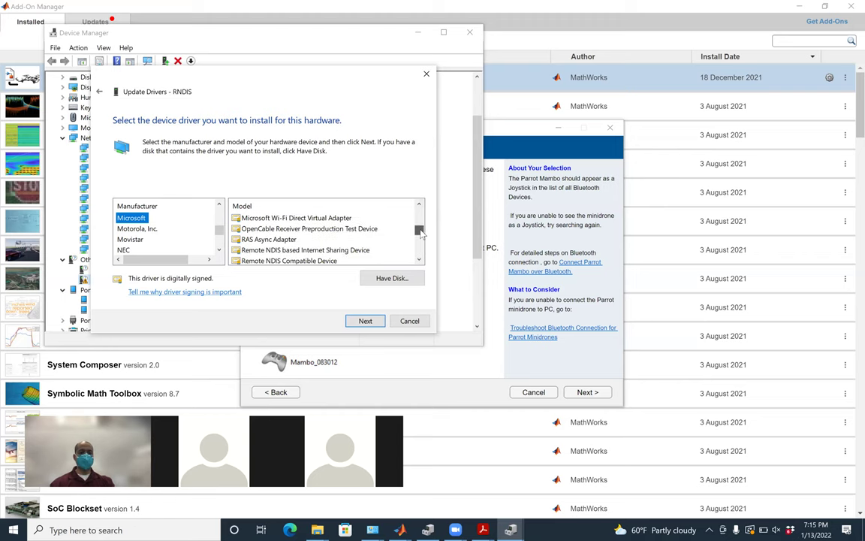
{"action": "left_click", "coordinate": [324, 262]}
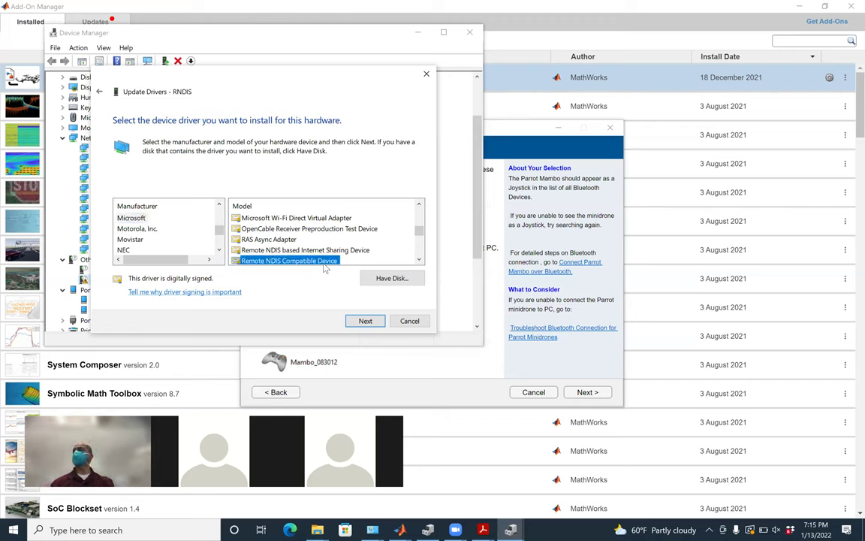
{"action": "left_click", "coordinate": [365, 321]}
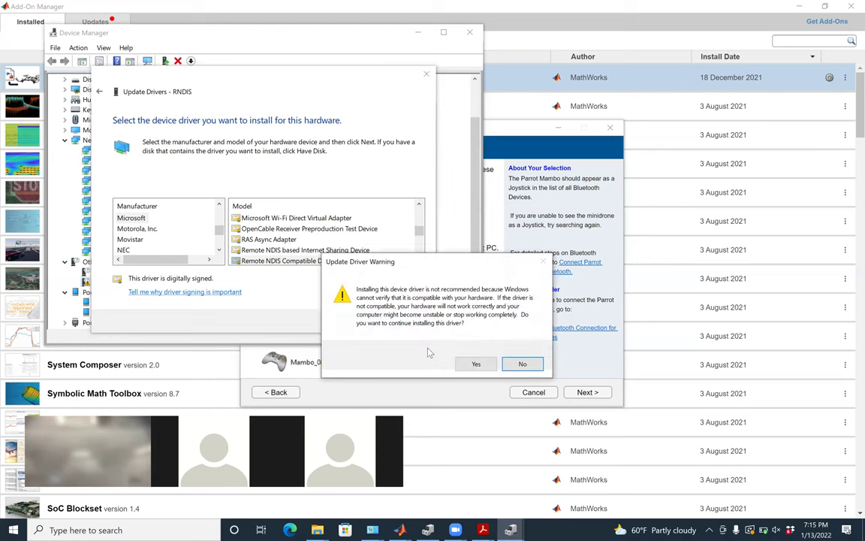
{"action": "left_click", "coordinate": [478, 363]}
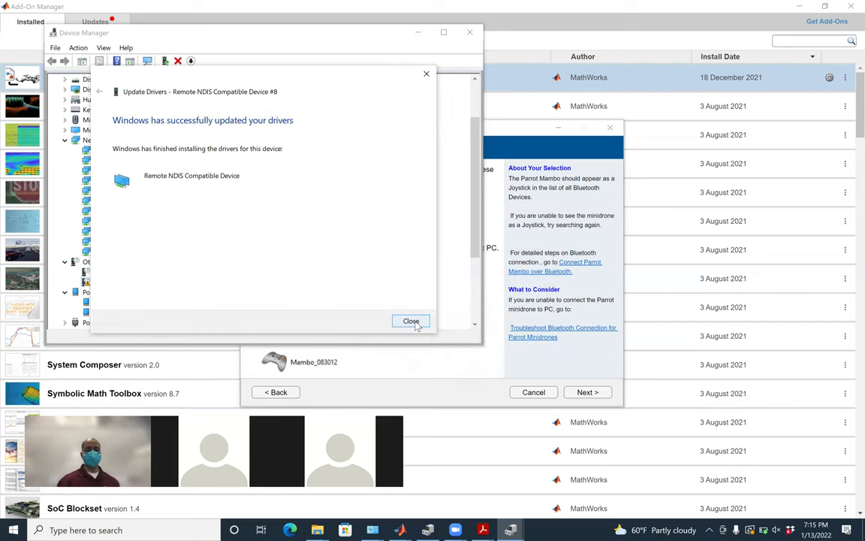
{"action": "left_click", "coordinate": [411, 322]}
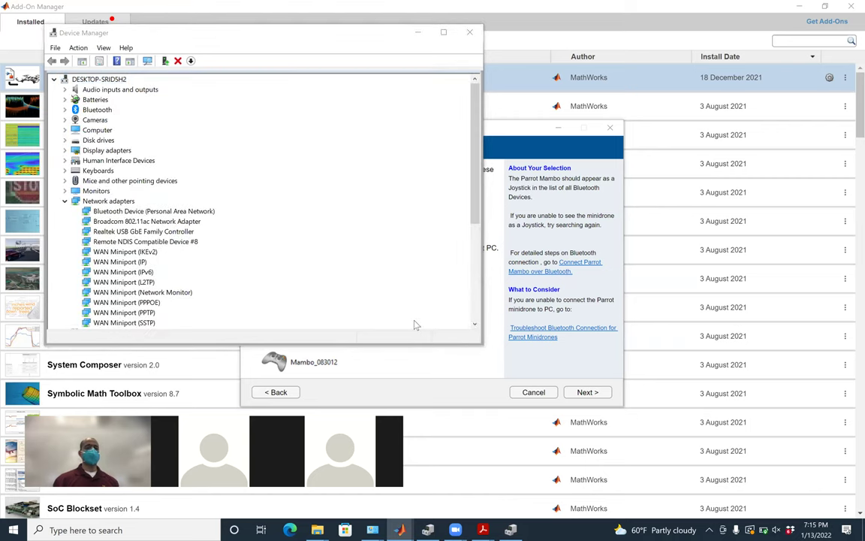
{"action": "left_click", "coordinate": [418, 32]}
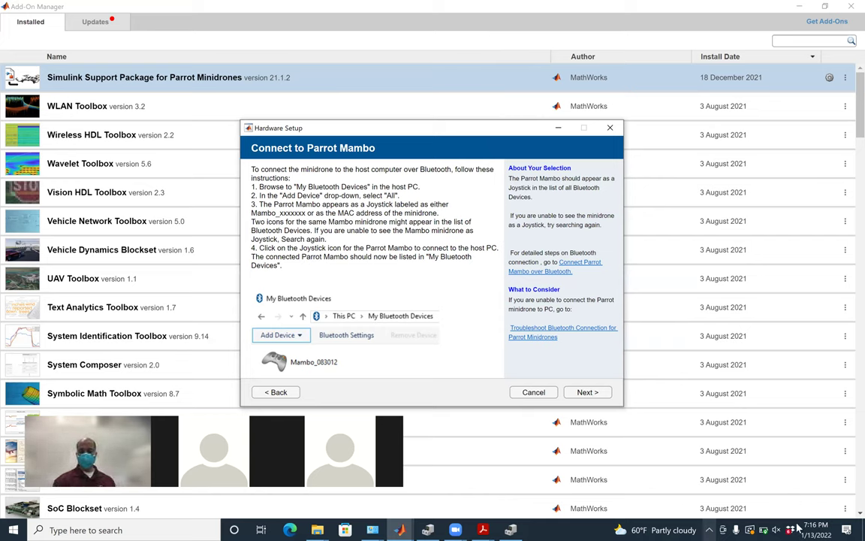
Open the list of Bluetooth Personal Area Network Devices from the Windows Bluetooth options.
{"action": "left_click", "coordinate": [709, 528]}
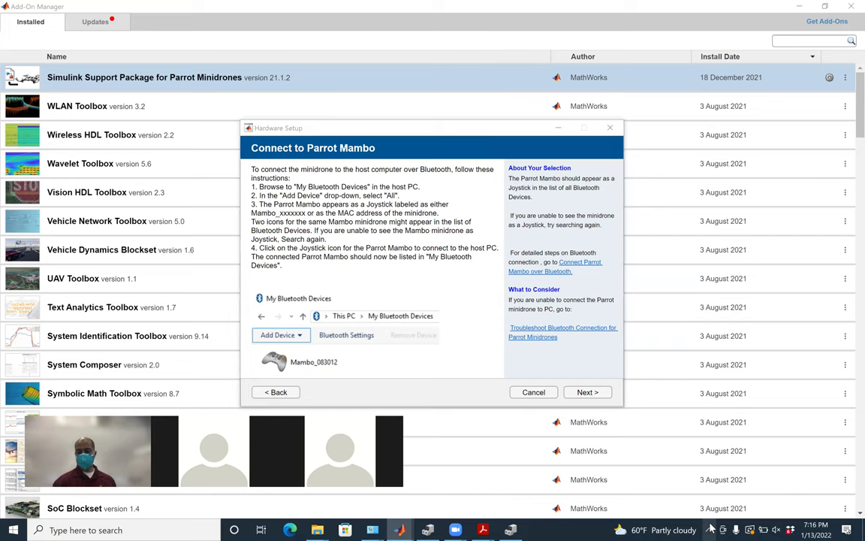
{"action": "right_click", "coordinate": [677, 486]}
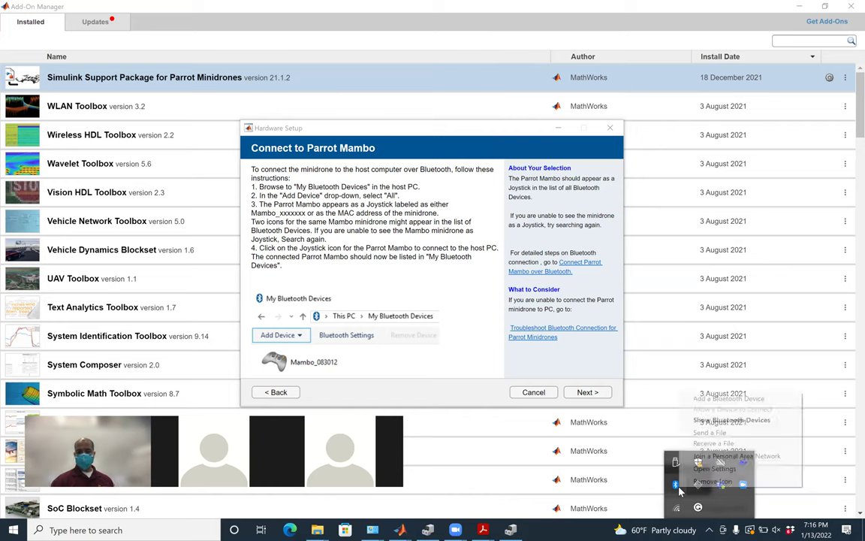
{"action": "left_click", "coordinate": [723, 456]}
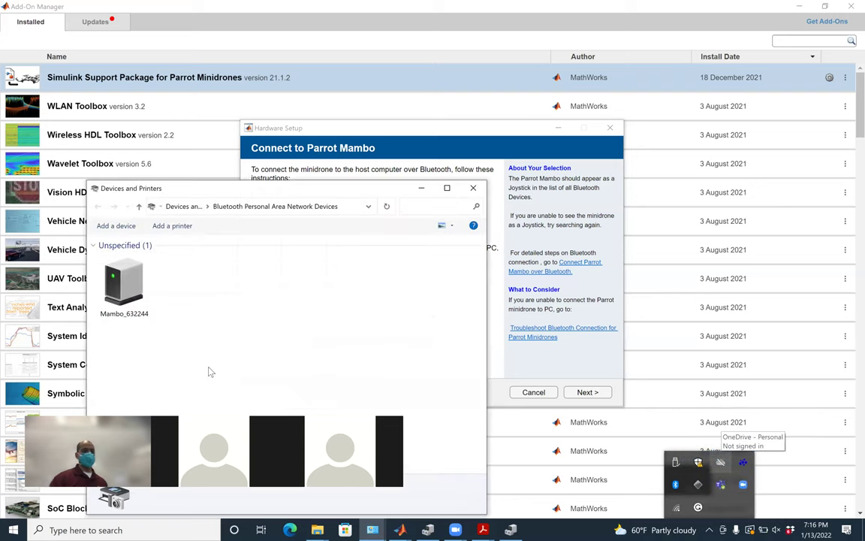
Remove the previously paired Mambo_632244 minidrone from the Bluetooth devices and confirm the removal.
{"action": "left_click", "coordinate": [139, 305]}
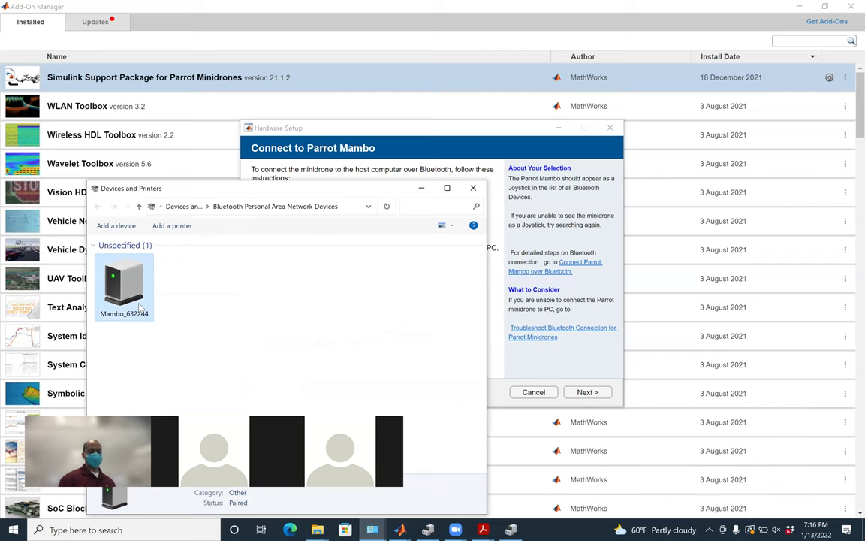
{"action": "double_click", "coordinate": [139, 305]}
{"action": "right_click", "coordinate": [139, 304]}
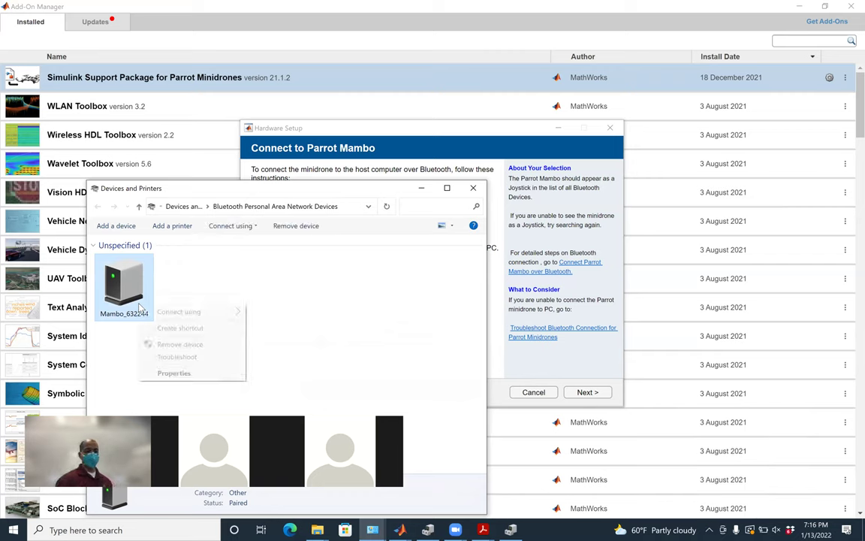
{"action": "left_click", "coordinate": [296, 226]}
{"action": "left_click", "coordinate": [469, 271]}
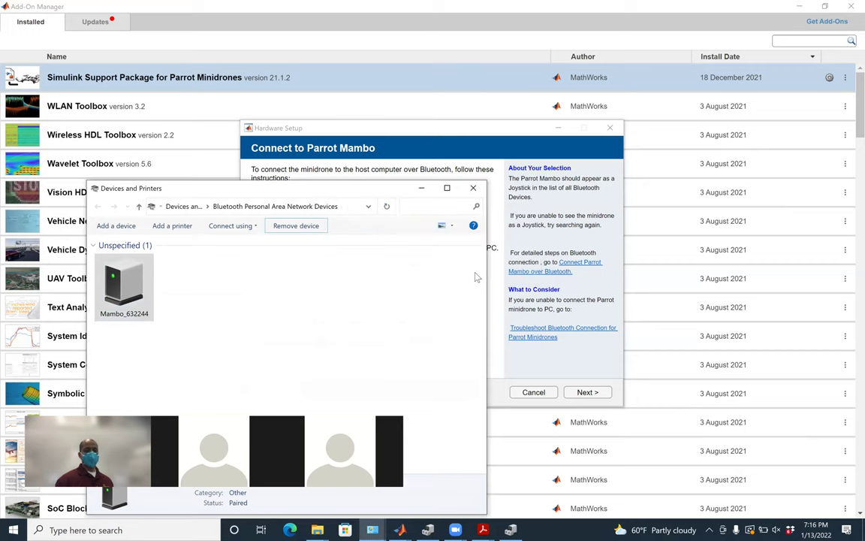
Try to add the Mambo_630698 entry of type Unknown as a Bluetooth device.
{"action": "left_click", "coordinate": [117, 226]}
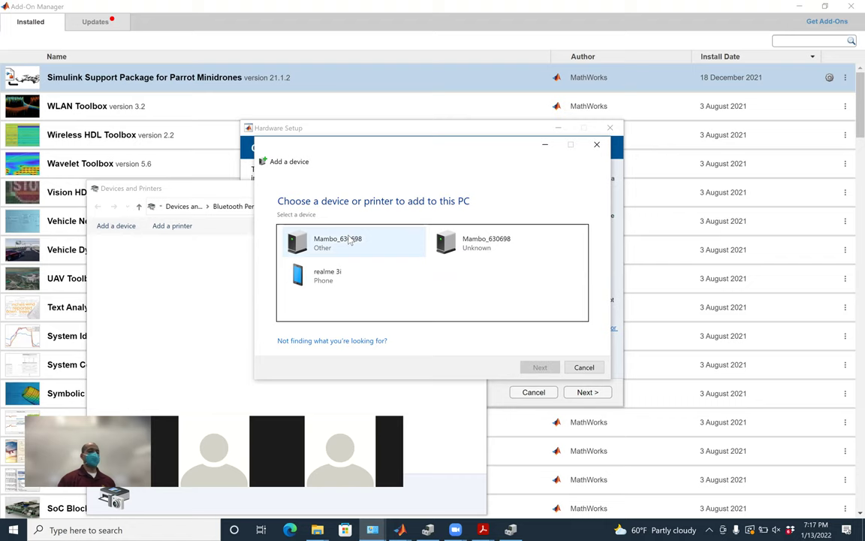
{"action": "left_click", "coordinate": [471, 239]}
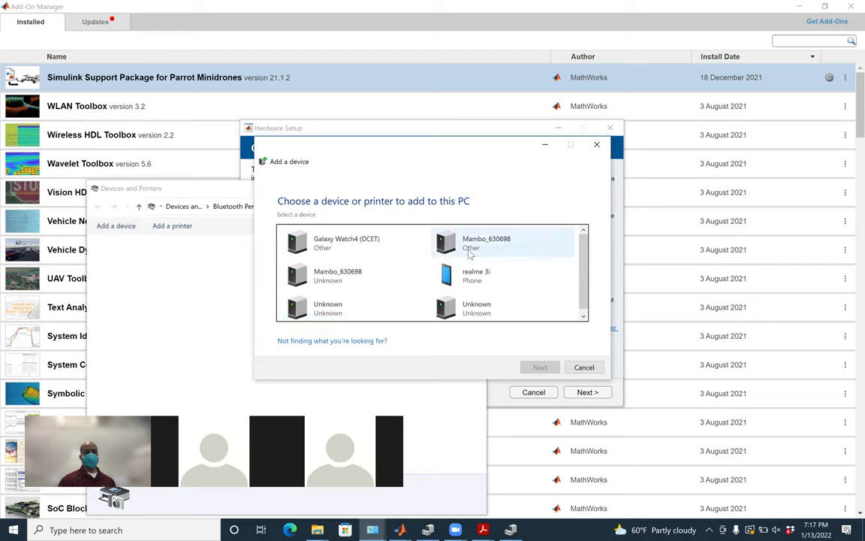
{"action": "left_click", "coordinate": [340, 276]}
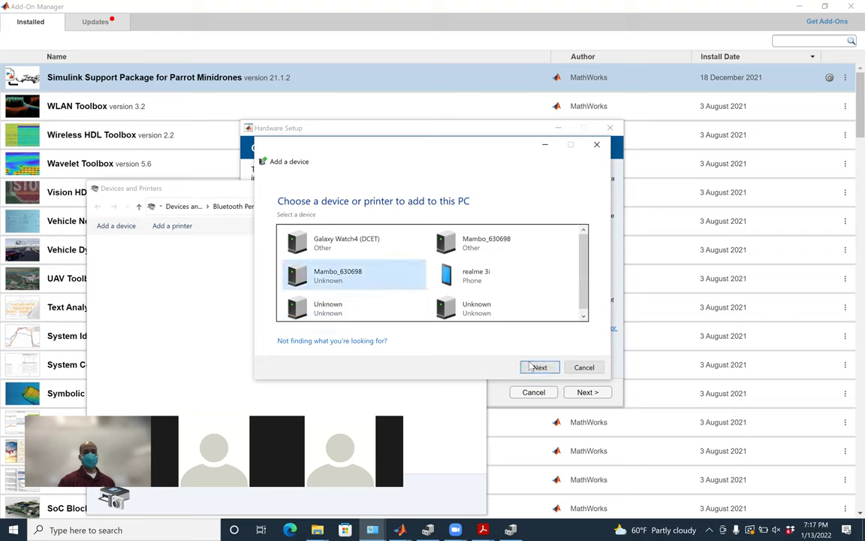
{"action": "left_click", "coordinate": [537, 368]}
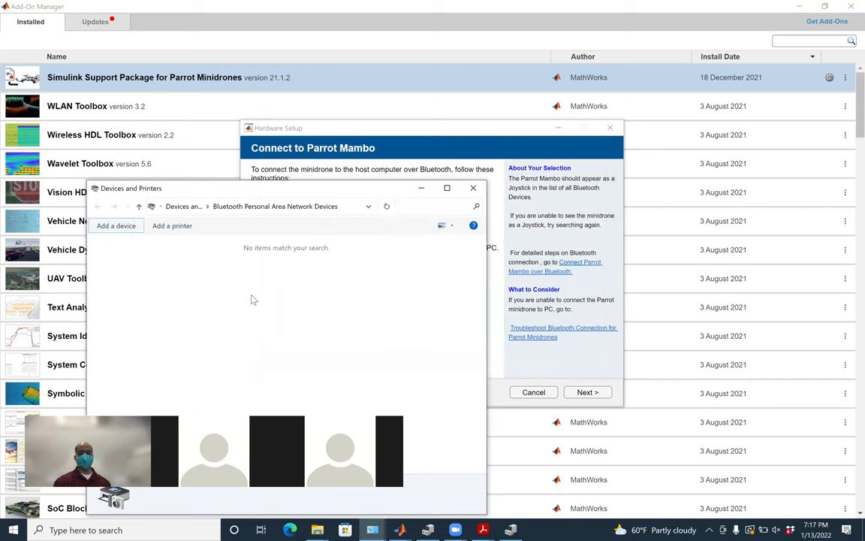
Add the Mambo_630698 entry of type Other as a Bluetooth device and close the Devices and Printers window.
{"action": "left_click", "coordinate": [118, 226]}
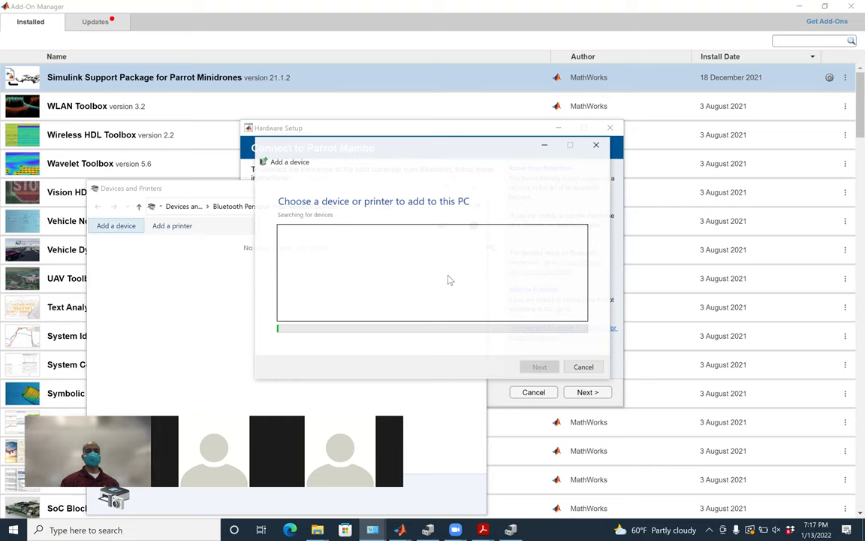
{"action": "left_click", "coordinate": [475, 249]}
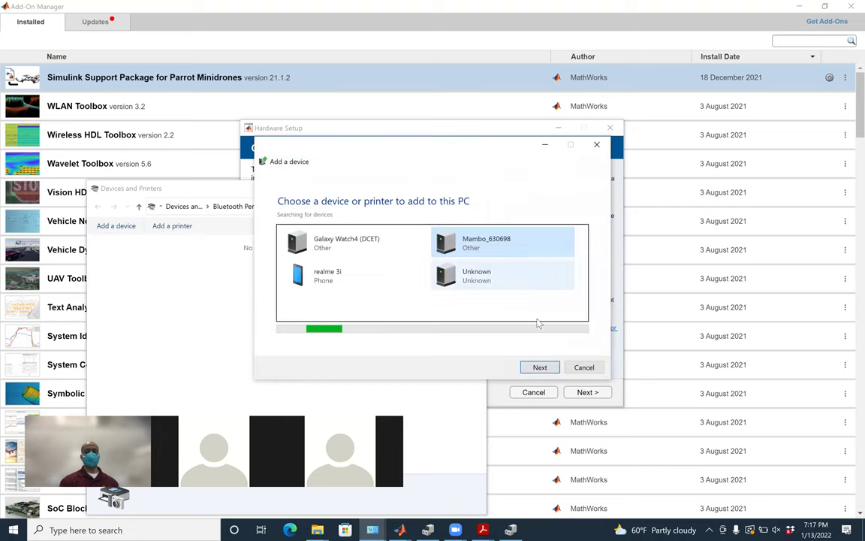
{"action": "left_click", "coordinate": [546, 368]}
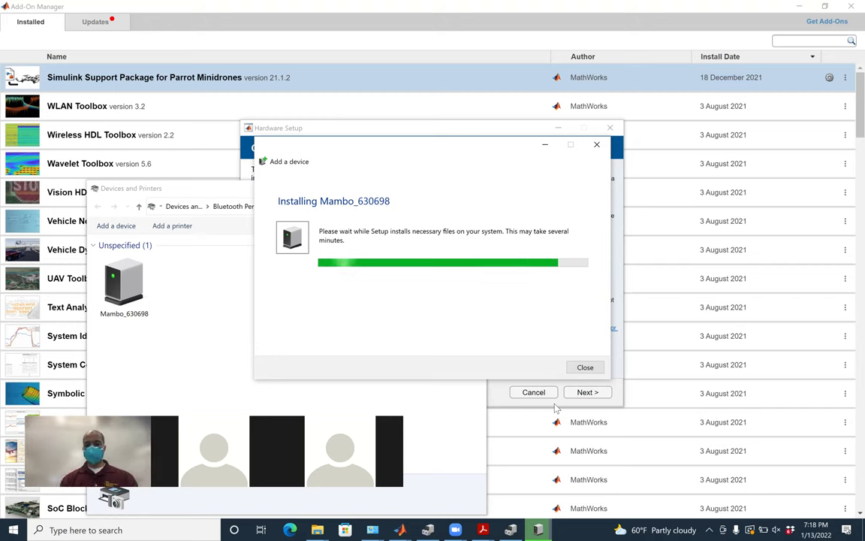
{"action": "left_click", "coordinate": [586, 369]}
{"action": "left_click", "coordinate": [124, 286]}
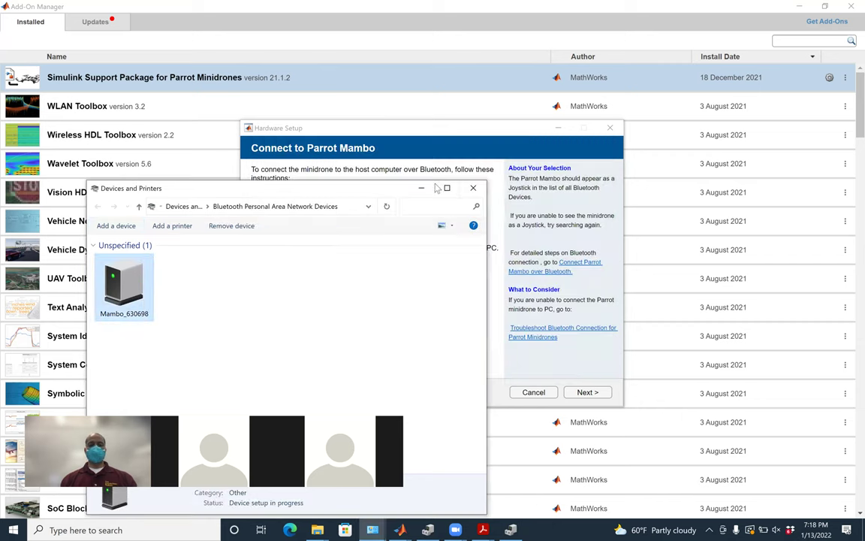
{"action": "left_click", "coordinate": [473, 188]}
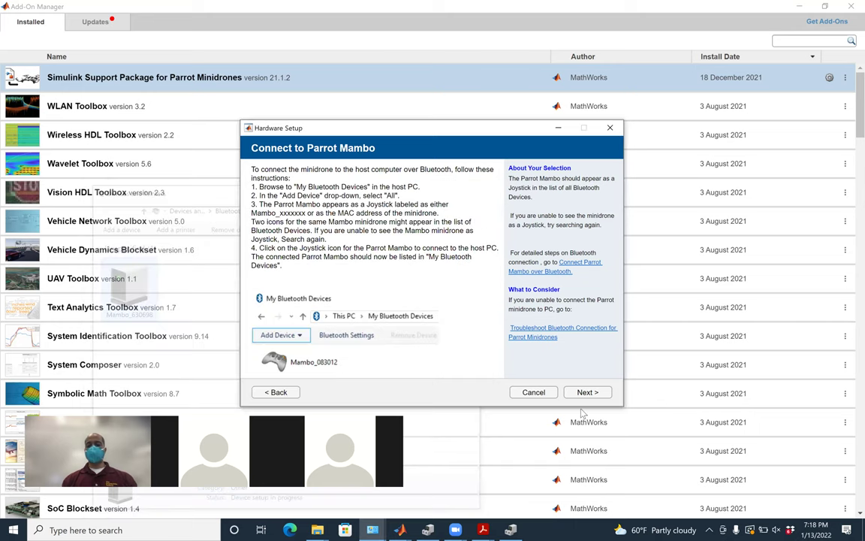